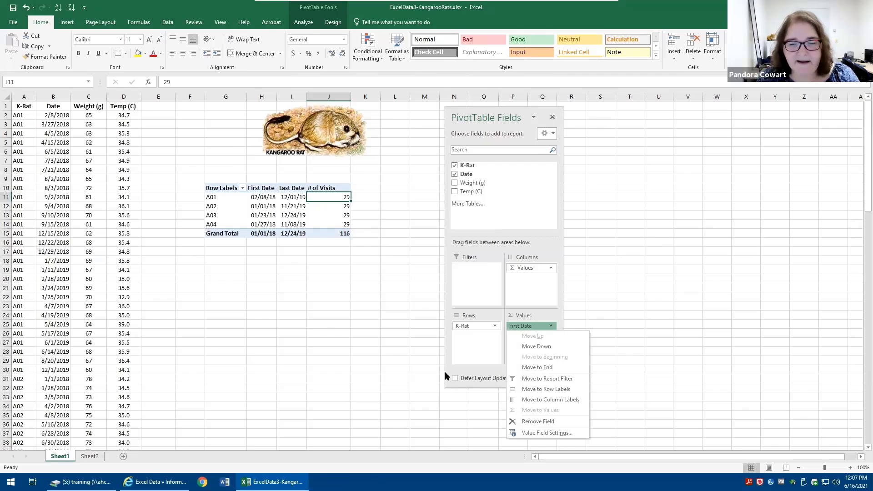
{"action": "left_click", "coordinate": [532, 329]}
{"action": "left_click", "coordinate": [533, 335]}
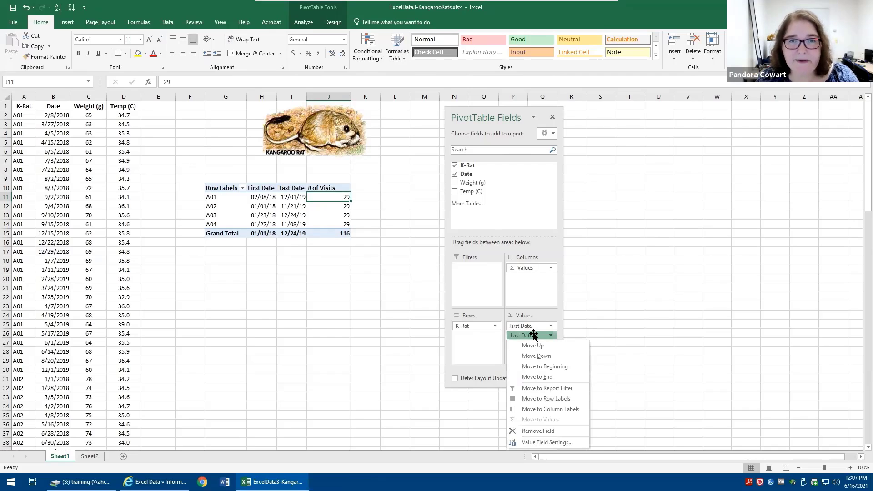
{"action": "left_click", "coordinate": [532, 335]}
{"action": "left_click", "coordinate": [530, 346]}
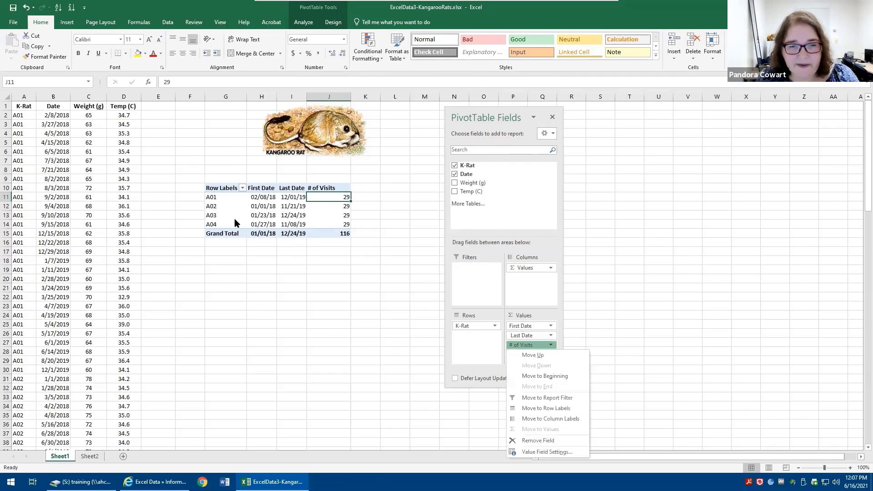
{"action": "left_click", "coordinate": [348, 222]}
{"action": "left_click", "coordinate": [346, 219]}
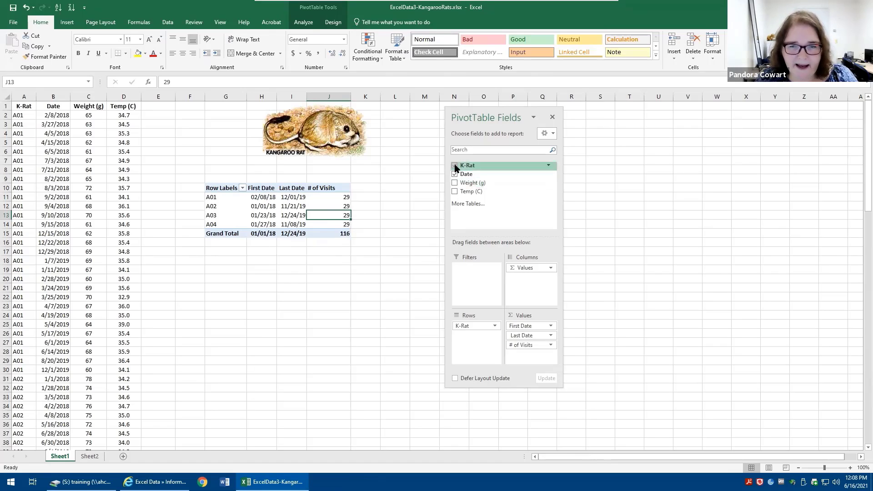
Clear all fields from the kangaroo rat PivotTable.
{"action": "left_click", "coordinate": [297, 26]}
{"action": "left_click", "coordinate": [383, 56]}
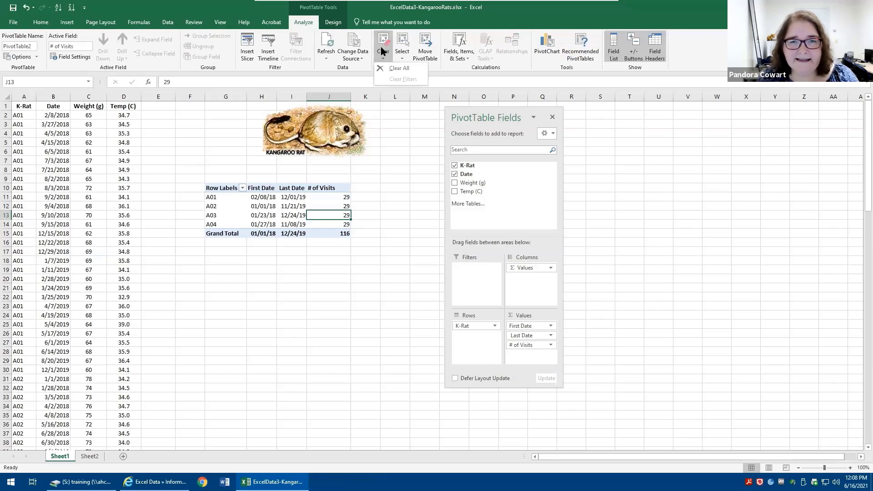
{"action": "left_click", "coordinate": [398, 68]}
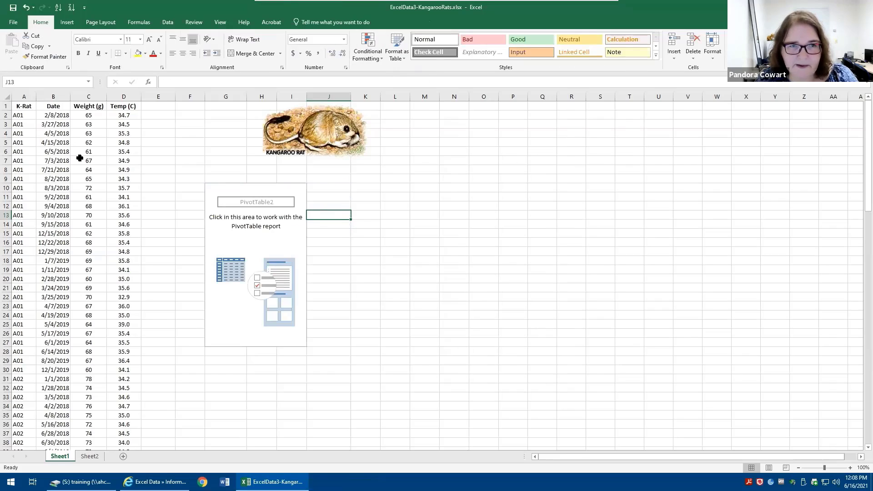
Add K-Rat as the row field and Weight (g) as a value field in the empty PivotTable.
{"action": "left_click", "coordinate": [270, 226]}
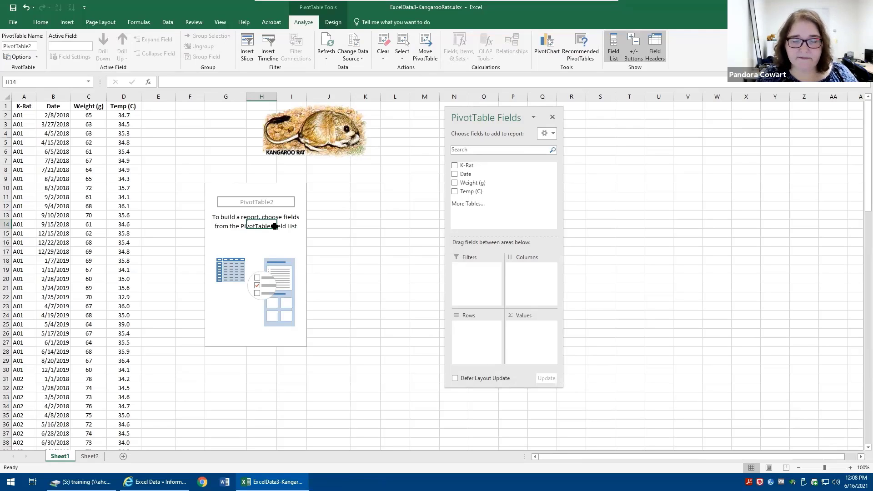
{"action": "left_click", "coordinate": [454, 165]}
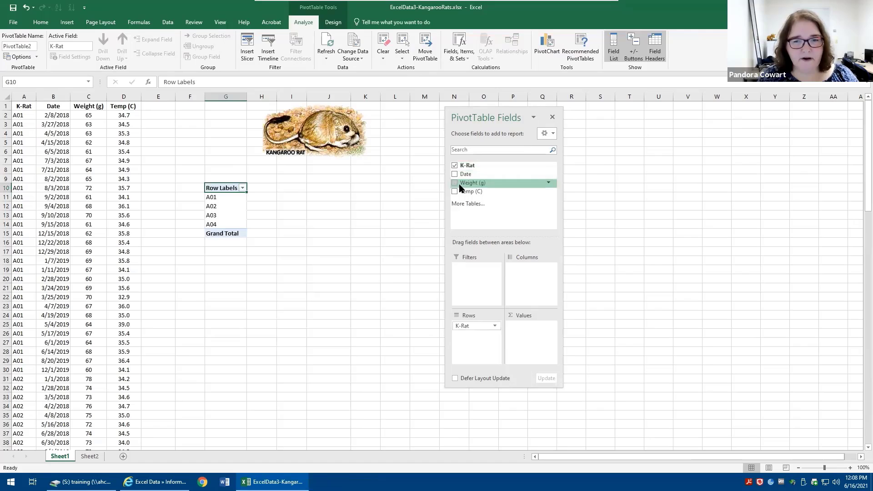
{"action": "left_click", "coordinate": [457, 184]}
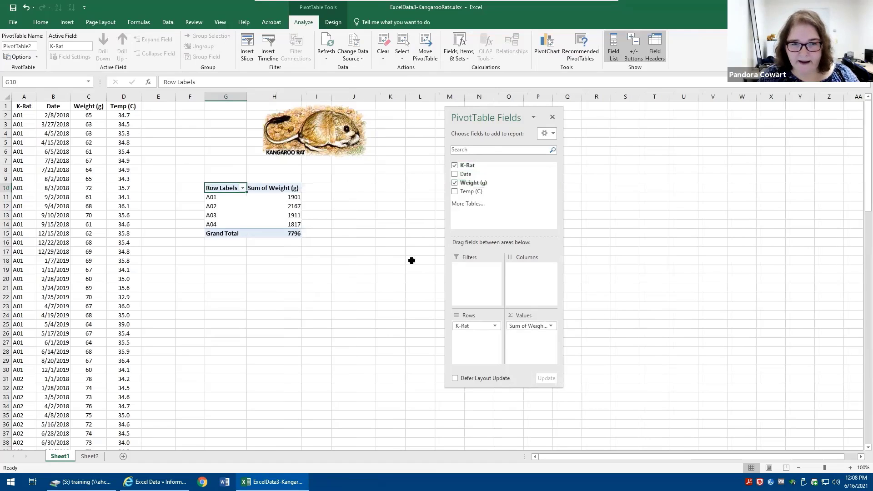
Summarize the weight value field by Average and format it as Number with 0 decimal places.
{"action": "left_click", "coordinate": [530, 326]}
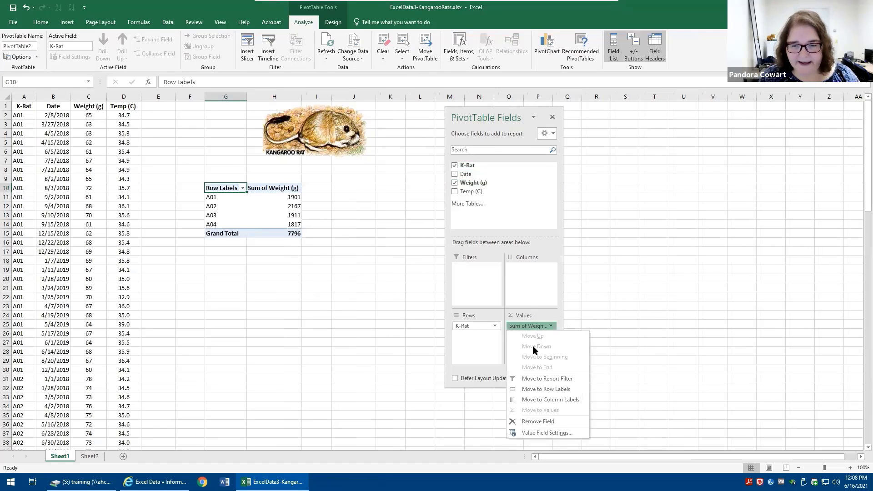
{"action": "left_click", "coordinate": [541, 436]}
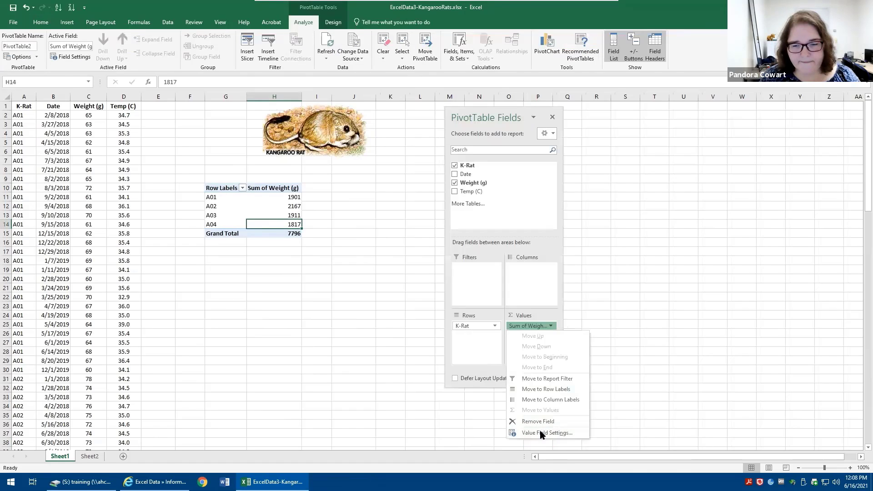
{"action": "left_click", "coordinate": [542, 433]}
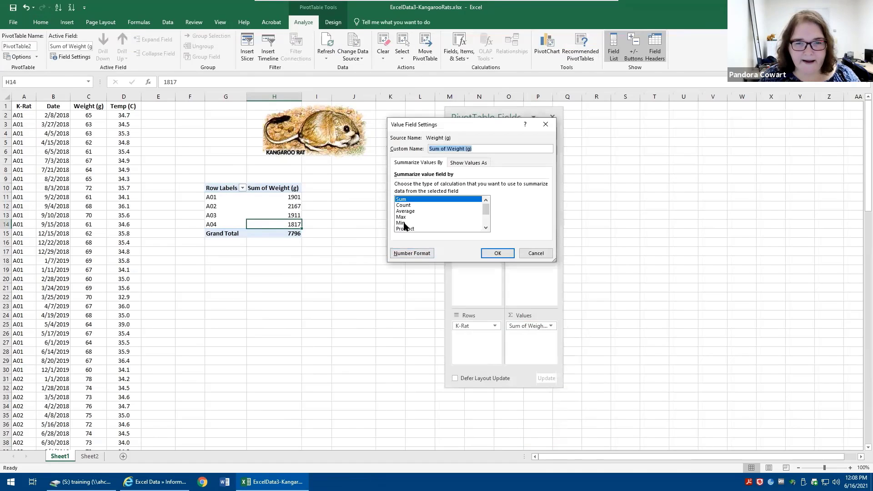
{"action": "left_click", "coordinate": [409, 254]}
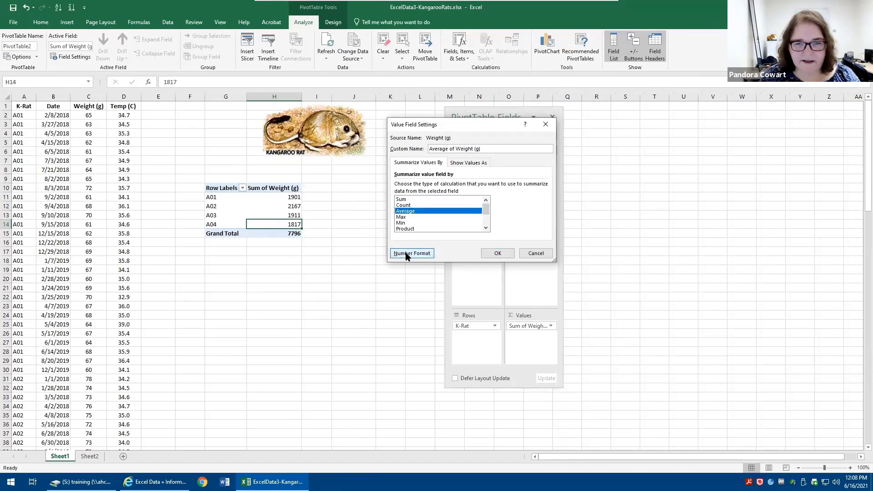
{"action": "left_click", "coordinate": [369, 132]}
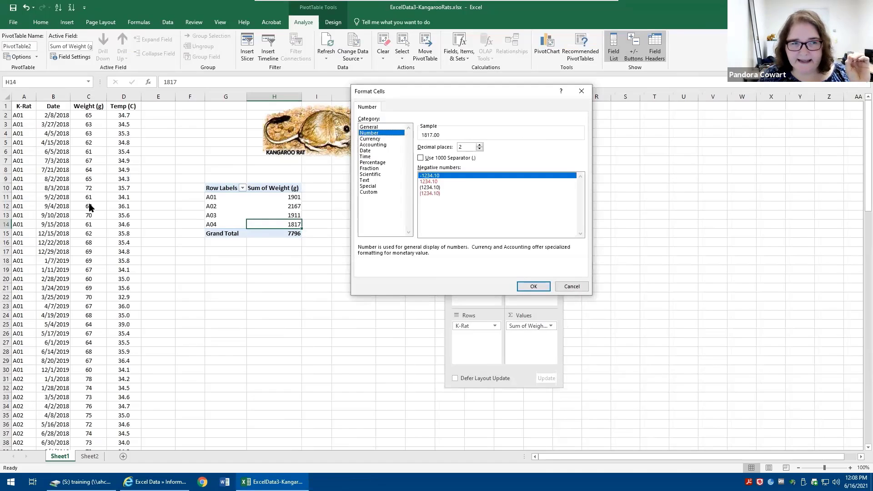
{"action": "left_click", "coordinate": [479, 149]}
{"action": "left_click", "coordinate": [480, 149]}
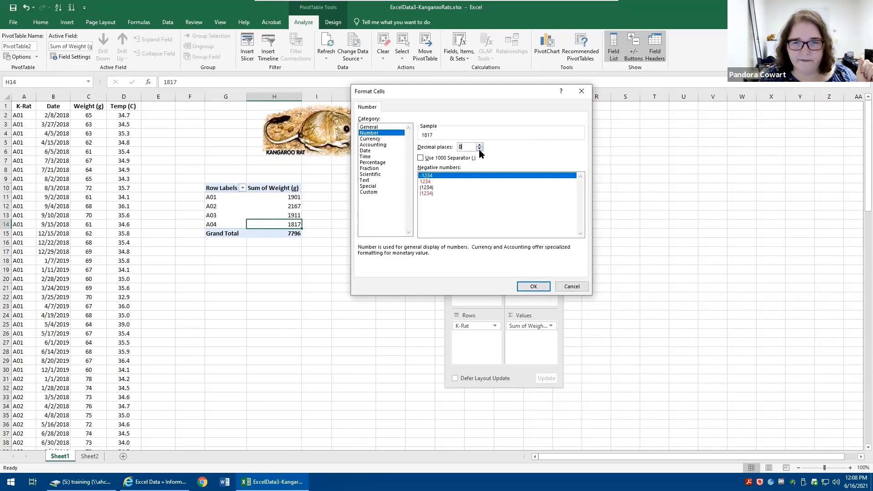
{"action": "left_click", "coordinate": [533, 286]}
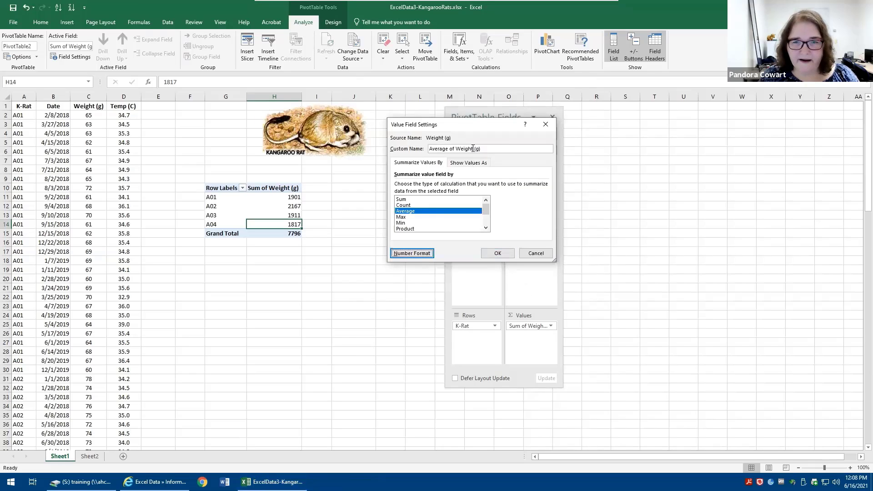
Name the averaged weight field "Avg Wgt" and apply its value field settings.
{"action": "left_click_drag", "start_coordinate": [482, 149], "coordinate": [428, 149]}
{"action": "type", "text": "Avg "}
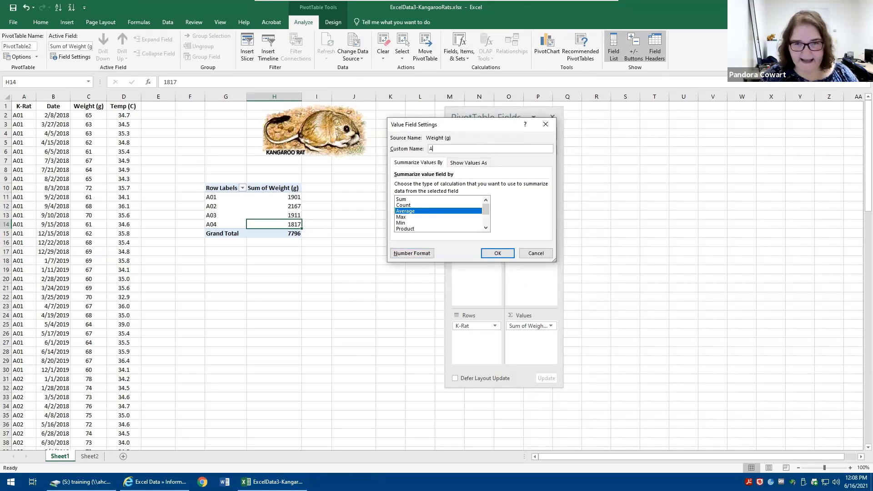
{"action": "type", "text": "Wgt"}
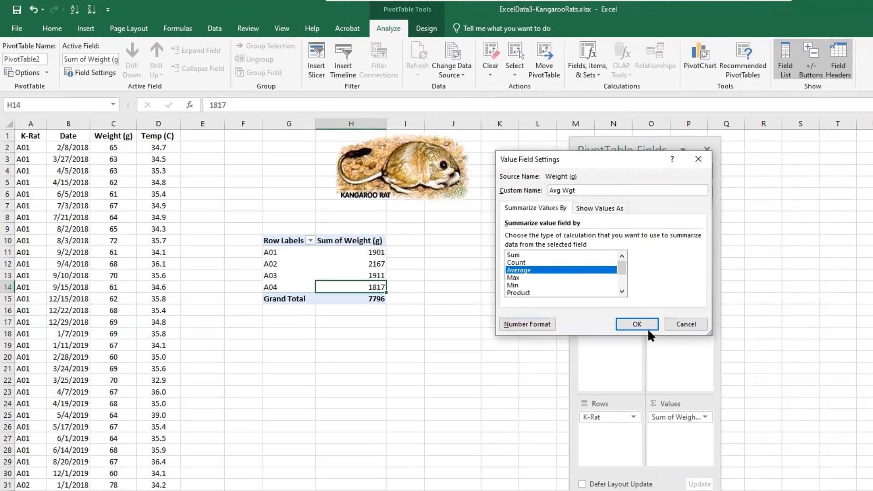
{"action": "left_click", "coordinate": [647, 329]}
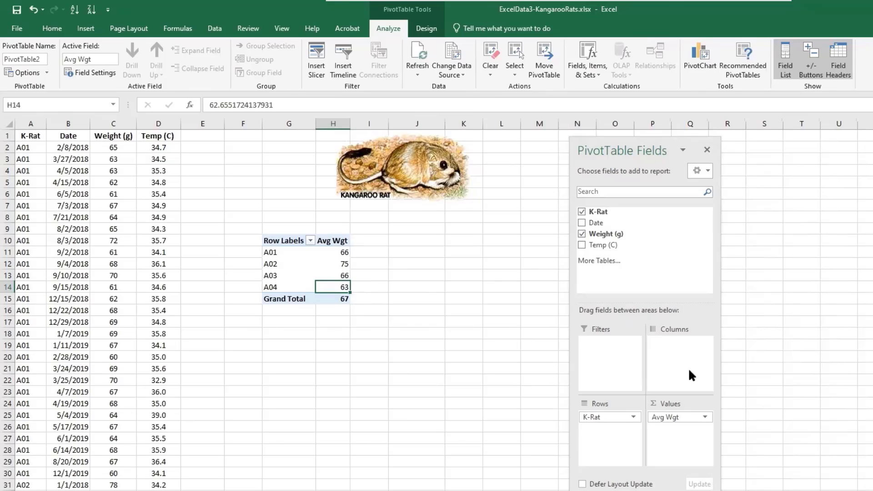
Move K-Rat to the columns and add Date to the rows, expanding 2018 and its Qtr1 down to the months.
{"action": "left_click_drag", "start_coordinate": [600, 417], "coordinate": [668, 365]}
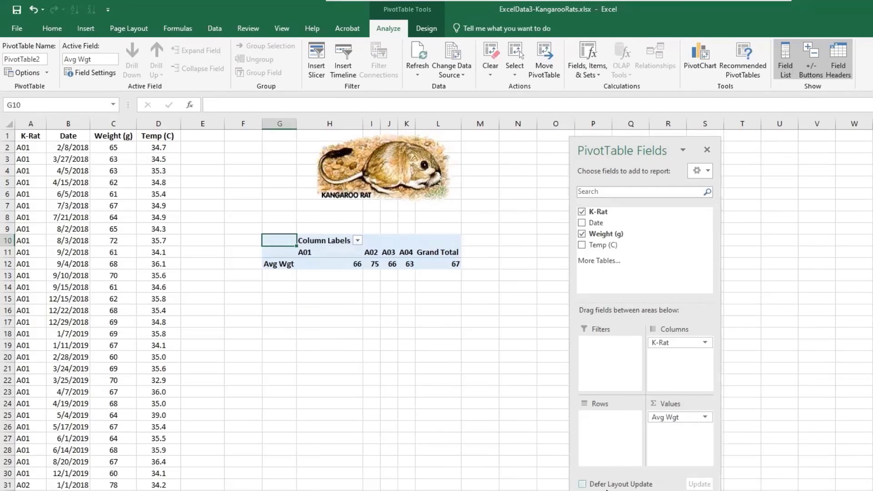
{"action": "left_click_drag", "start_coordinate": [596, 223], "coordinate": [600, 428]}
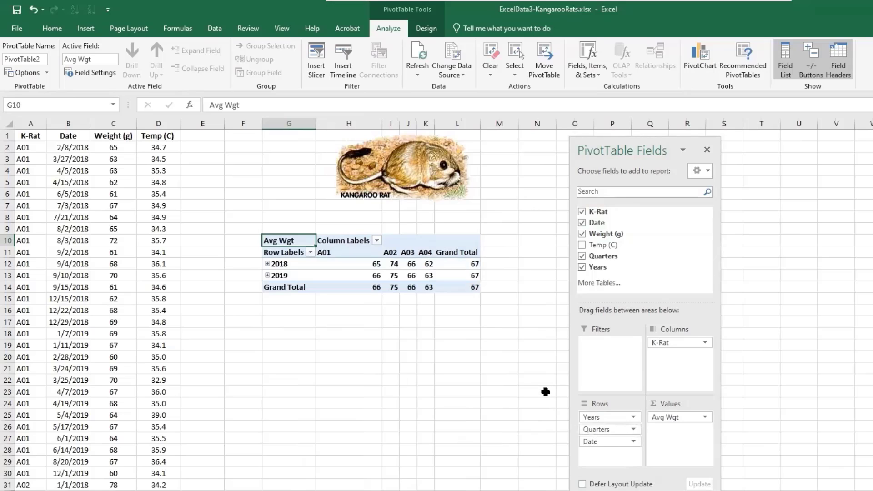
{"action": "left_click", "coordinate": [267, 265]}
{"action": "left_click", "coordinate": [275, 276]}
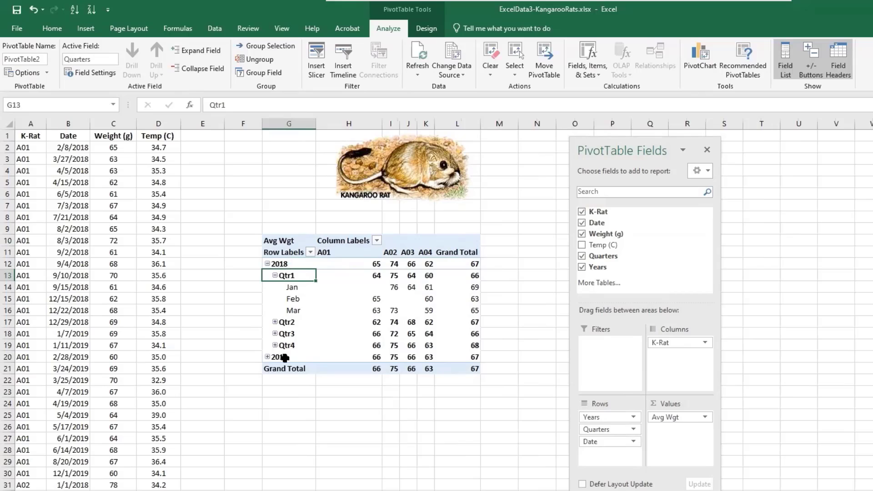
Ungroup the dates in the row labels and hide the PivotTable's field headers.
{"action": "right_click", "coordinate": [283, 264]}
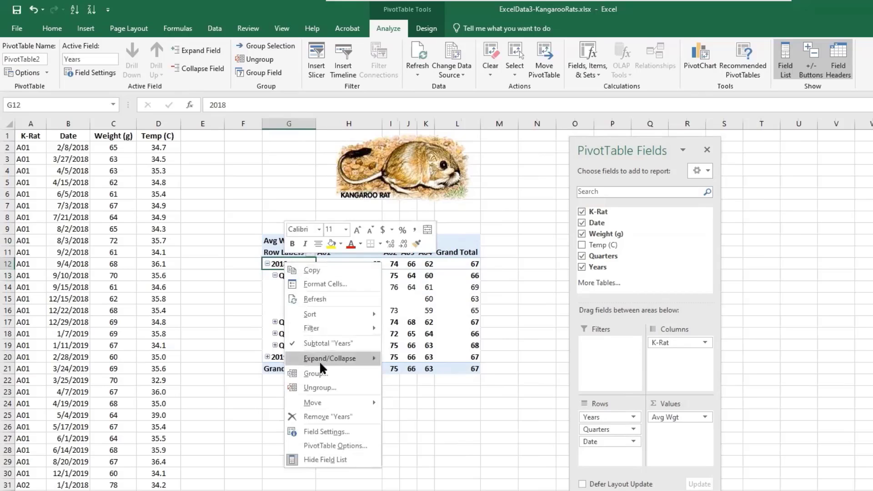
{"action": "left_click", "coordinate": [317, 389]}
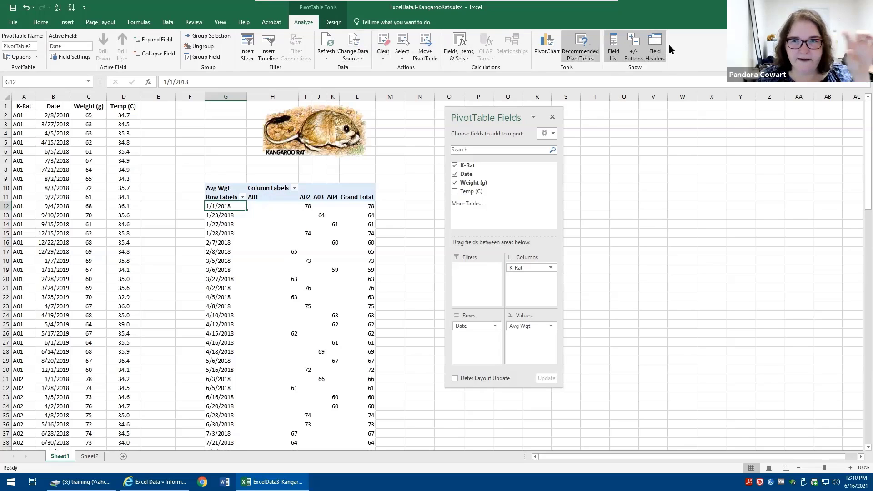
{"action": "left_click", "coordinate": [654, 47]}
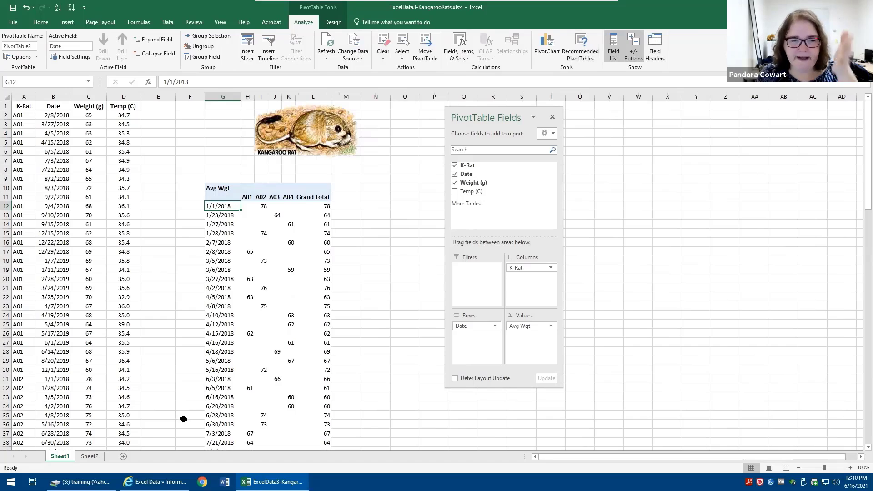
Group the PivotTable's row dates by Months.
{"action": "right_click", "coordinate": [221, 268]}
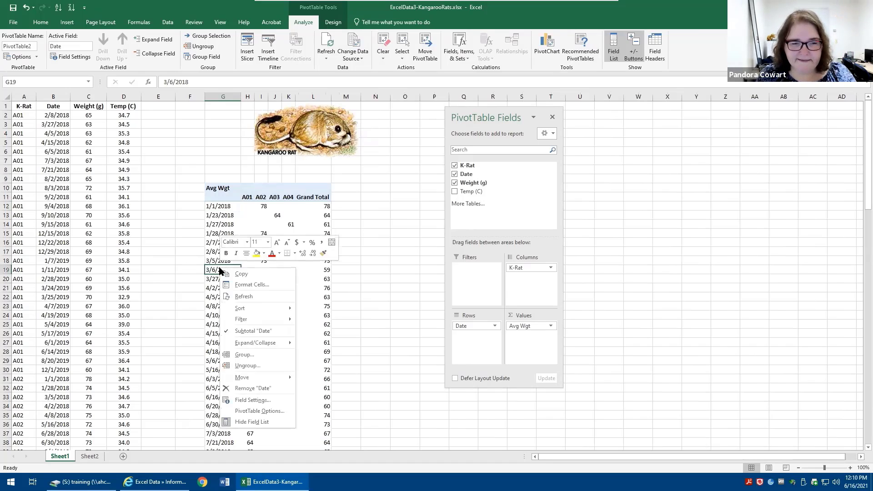
{"action": "left_click", "coordinate": [245, 356]}
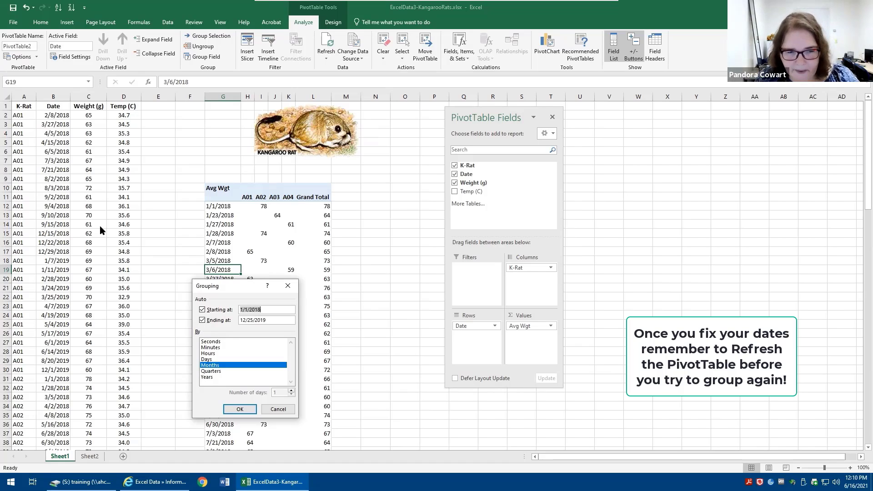
{"action": "left_click", "coordinate": [240, 410]}
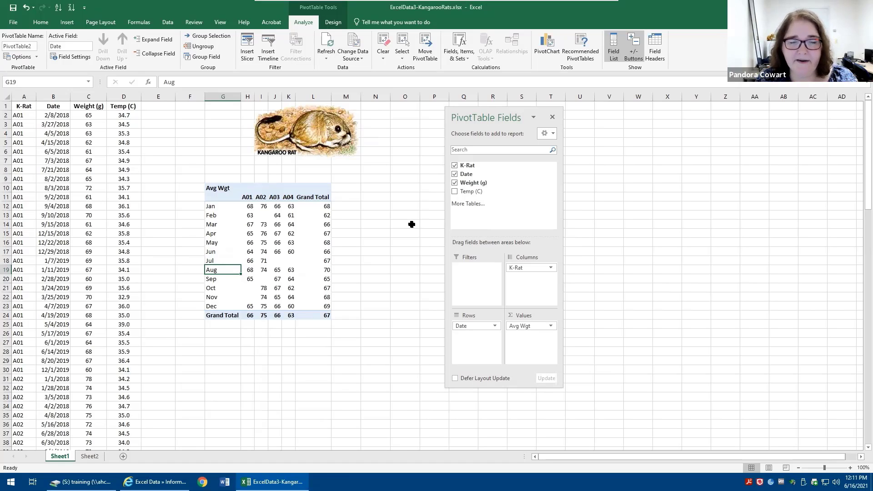
Extend the date grouping in the rows to both Months and Years.
{"action": "right_click", "coordinate": [219, 223]}
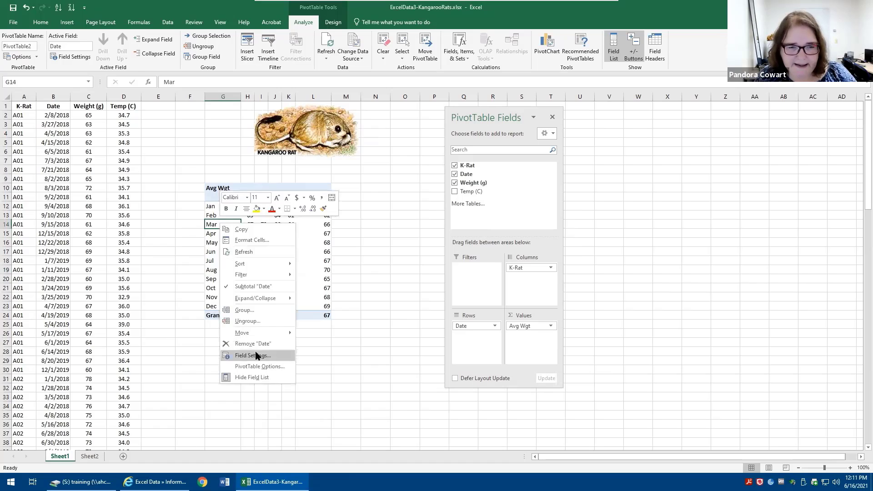
{"action": "left_click", "coordinate": [245, 310]}
{"action": "left_click", "coordinate": [223, 334]}
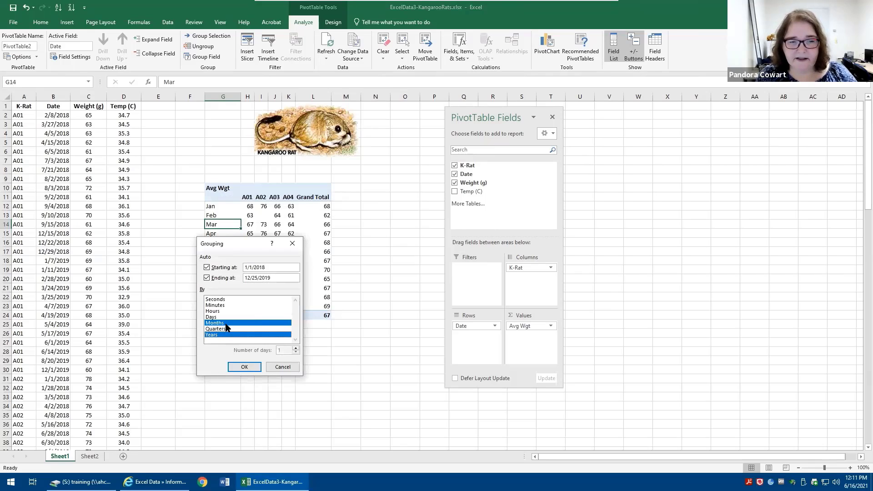
{"action": "left_click", "coordinate": [244, 368]}
{"action": "mouse_move", "coordinate": [242, 370]}
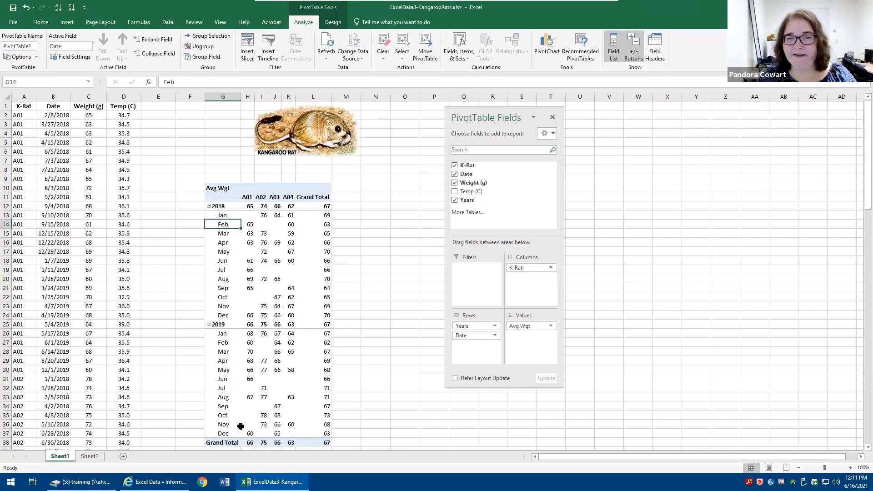
{"action": "mouse_move", "coordinate": [242, 414]}
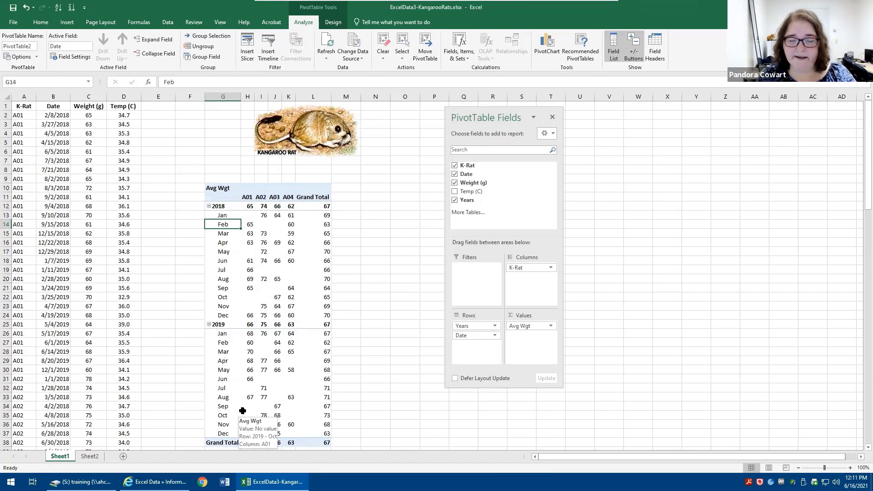
{"action": "left_click", "coordinate": [274, 232]}
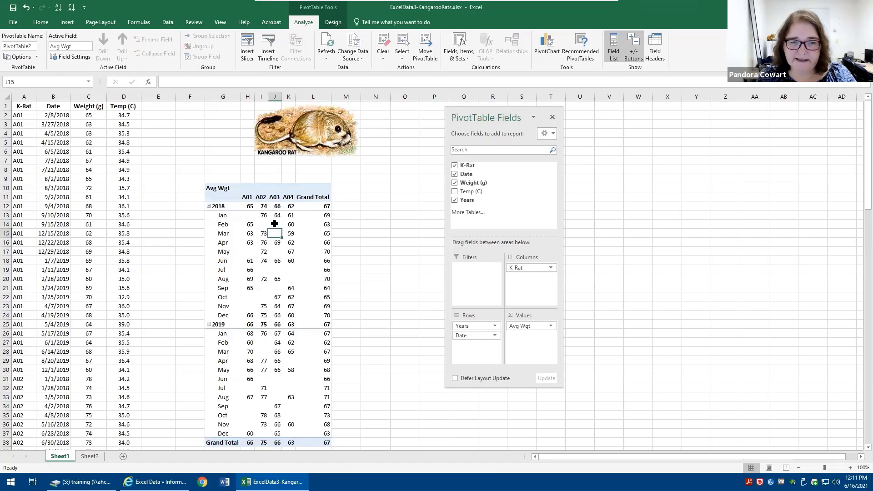
{"action": "left_click", "coordinate": [264, 223]}
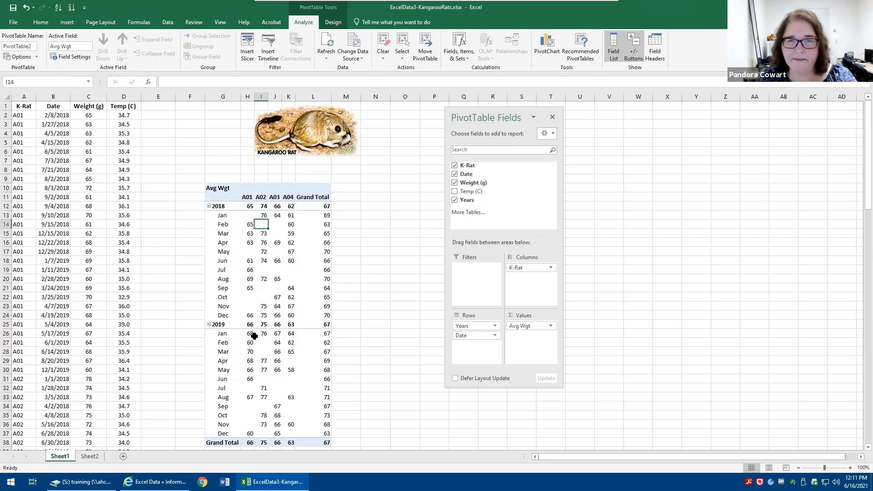
{"action": "mouse_move", "coordinate": [254, 336]}
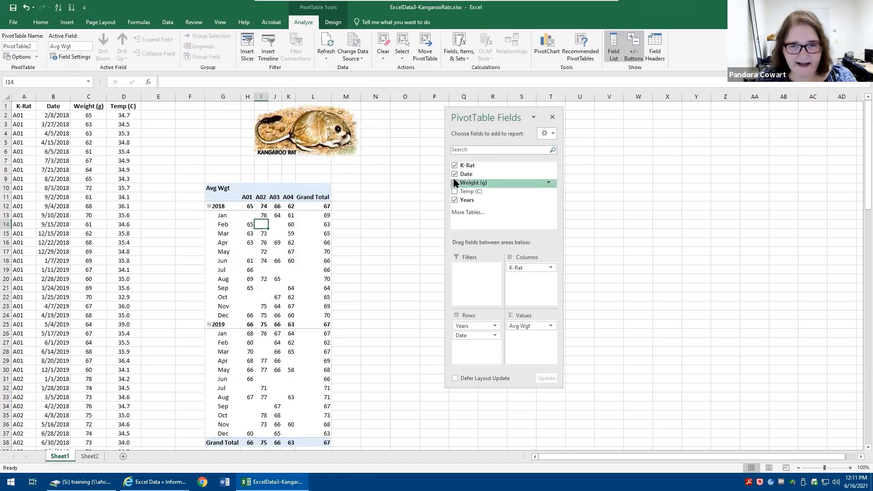
Remove K-Rat from the PivotTable and move Years from the rows to the columns.
{"action": "left_click", "coordinate": [455, 165]}
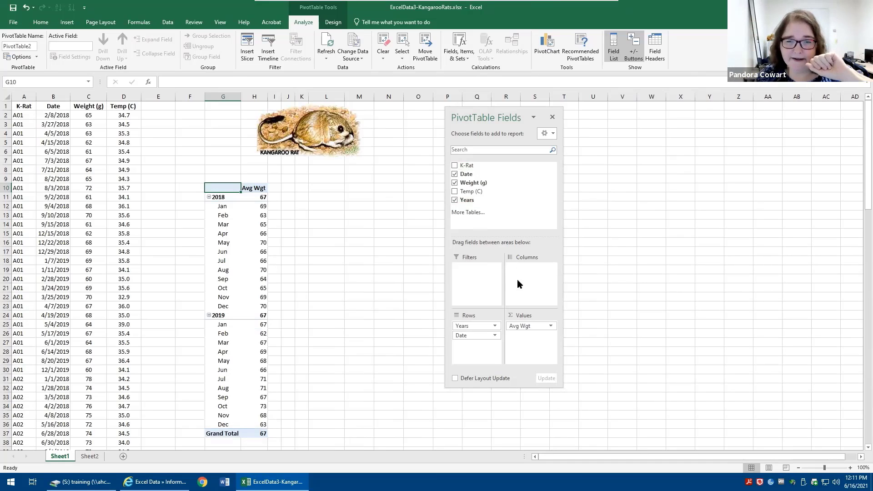
{"action": "left_click_drag", "start_coordinate": [468, 329], "coordinate": [519, 289]}
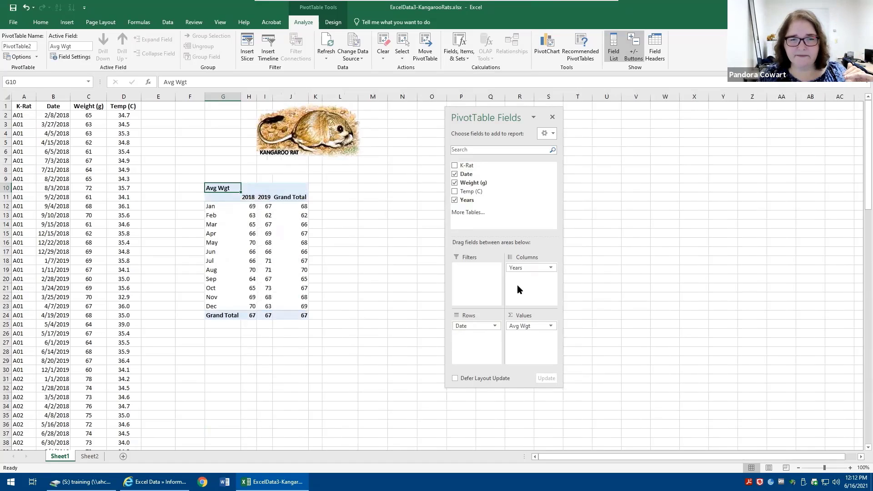